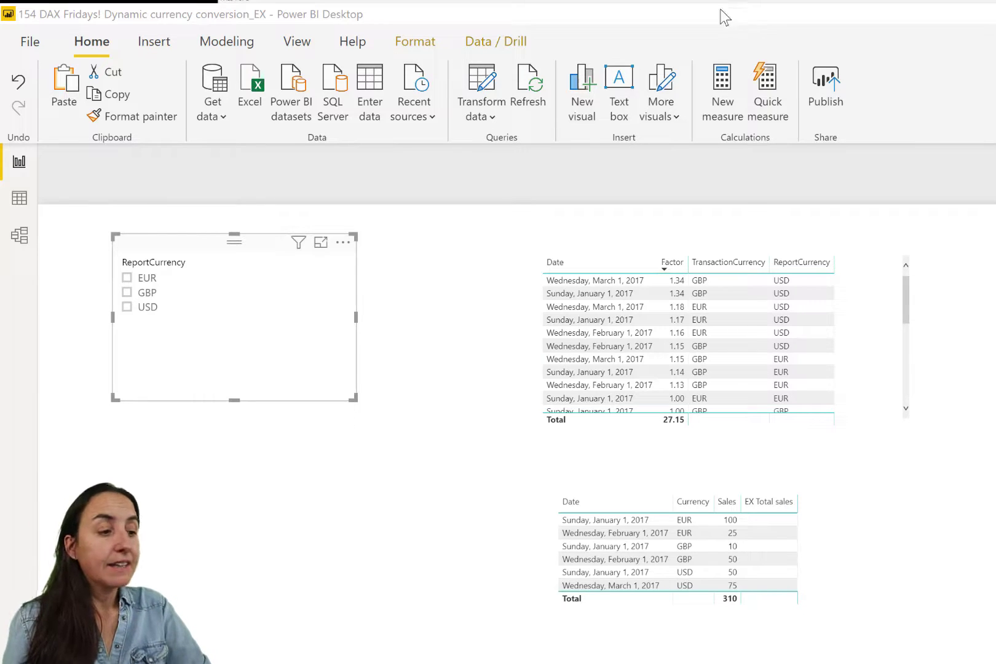
Filter the report by EUR, GBP and USD one after another in the ReportCurrency slicer, and clear the selection
{"action": "left_click", "coordinate": [146, 279]}
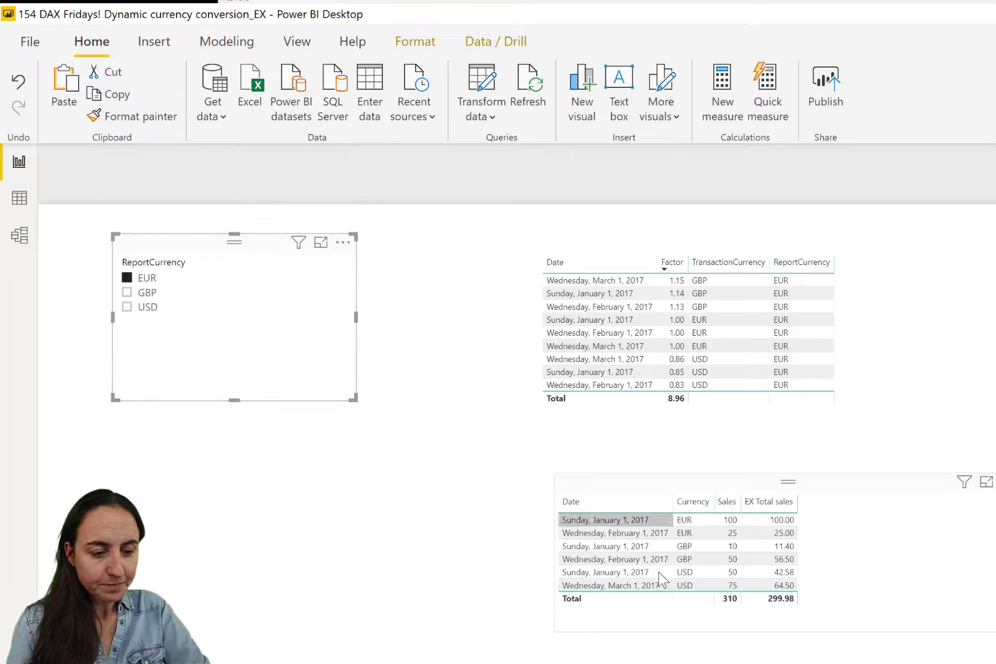
{"action": "left_click", "coordinate": [146, 292]}
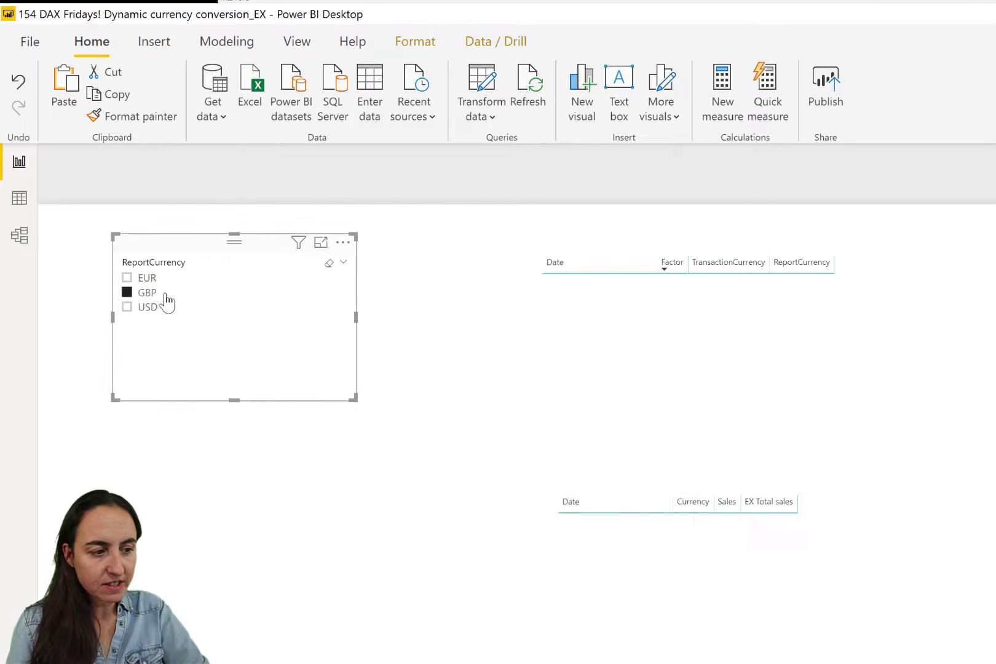
{"action": "left_click", "coordinate": [145, 309]}
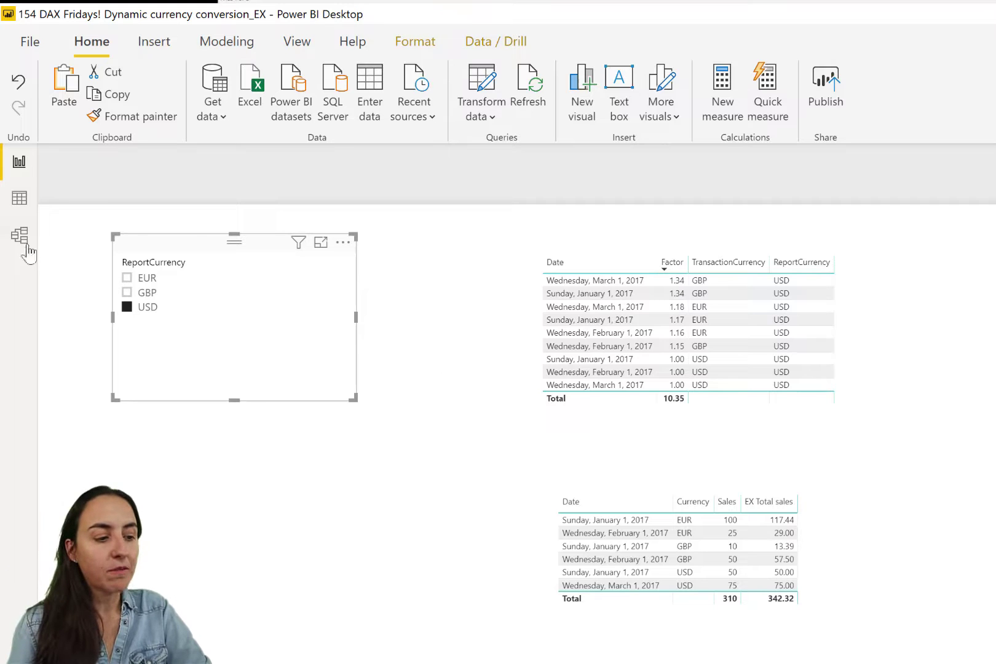
{"action": "left_click", "coordinate": [127, 307]}
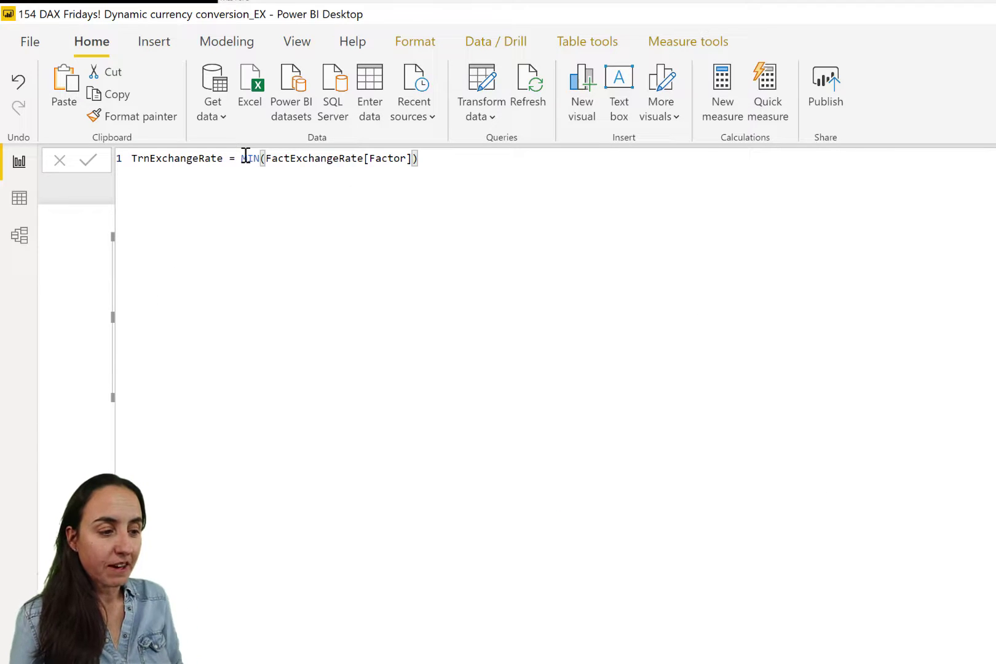
Declare a variable selectedCurrency on its own line above the MIN expression in the TrnExchangeRate measure
{"action": "left_click", "coordinate": [241, 158]}
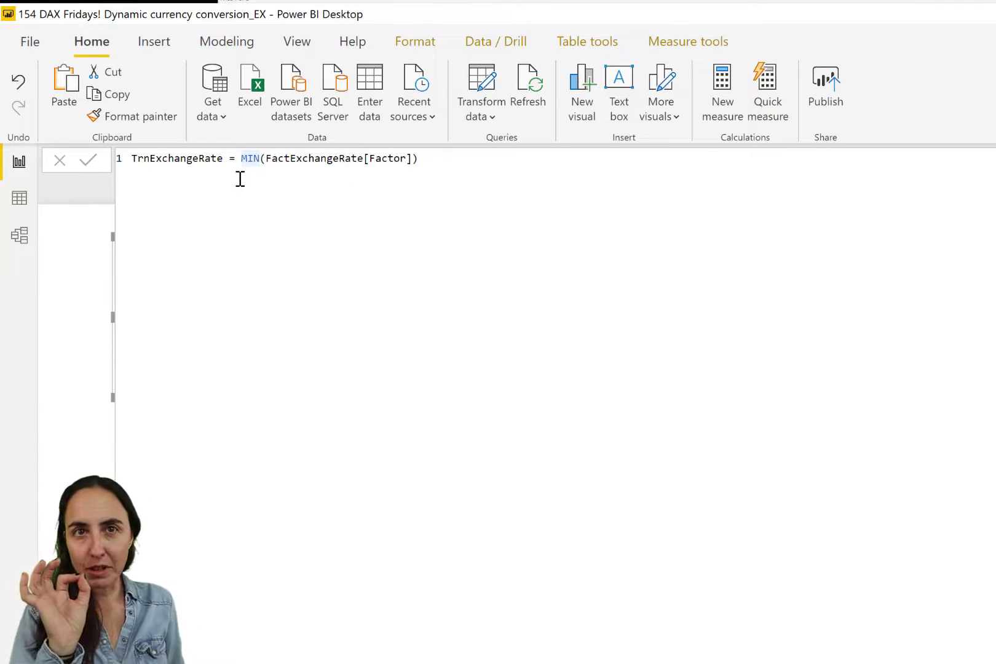
{"action": "key", "text": "shift+Return"}
{"action": "key", "text": "shift+Return"}
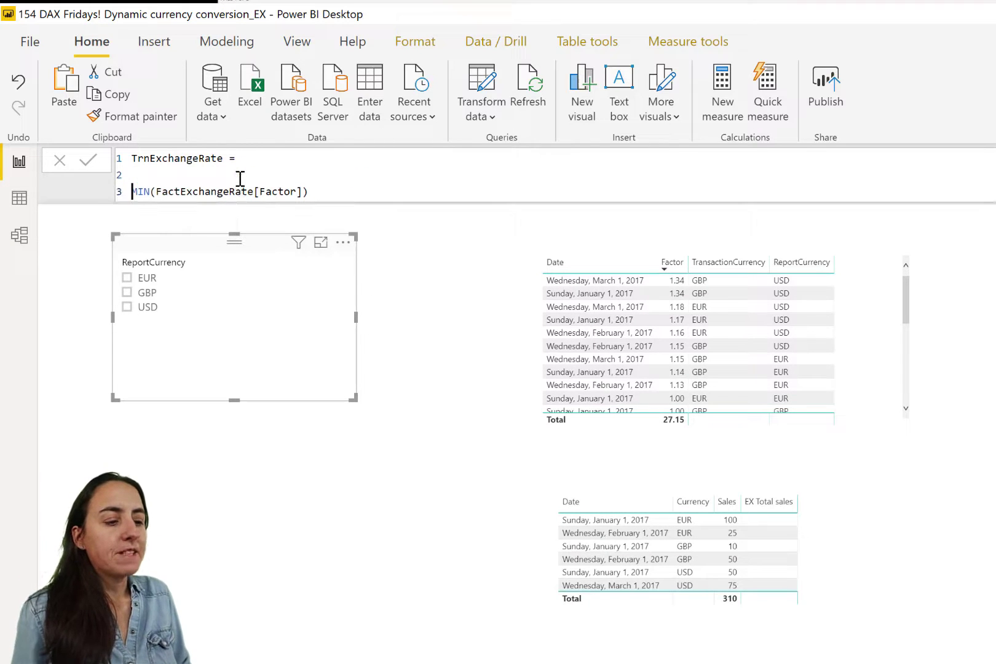
{"action": "key", "text": "Up"}
{"action": "type", "text": "VA"}
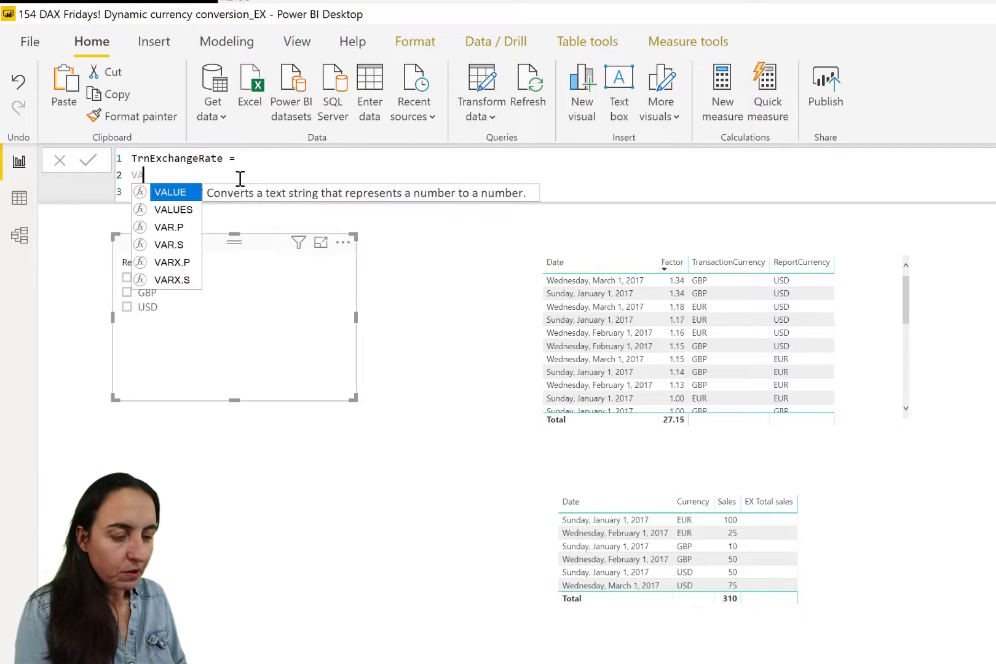
{"action": "type", "text": "R sele"}
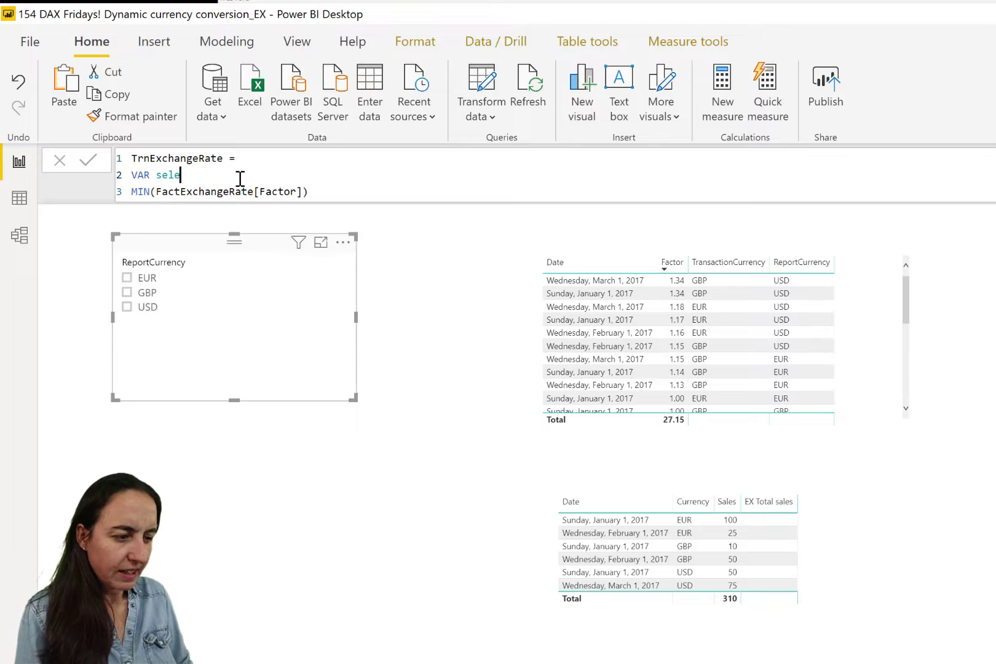
{"action": "type", "text": "ctedCurrency "}
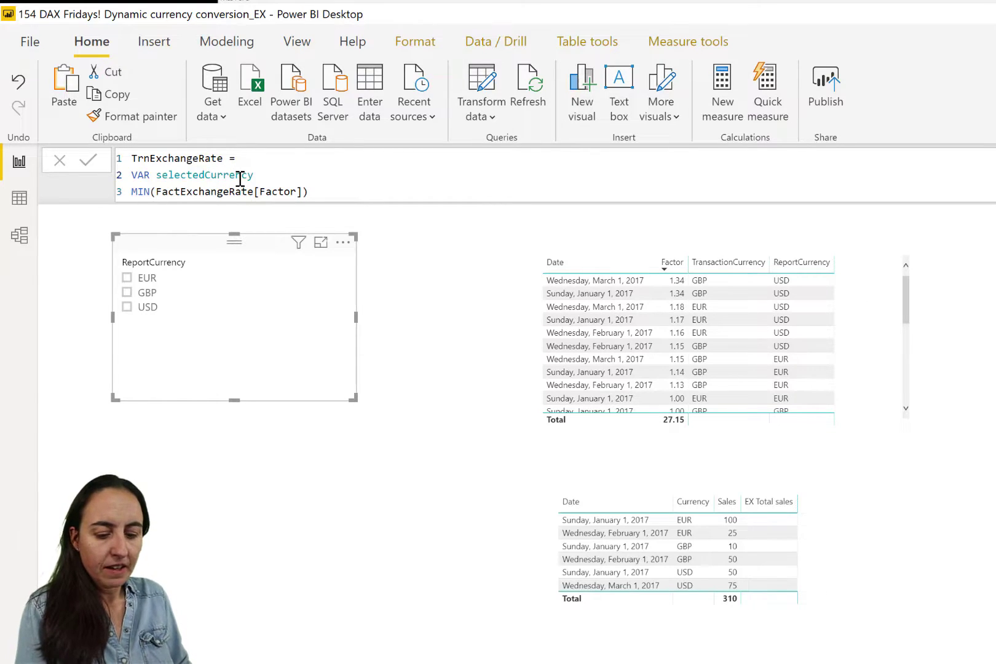
Assign selectedCurrency the expression SELECTEDVALUE(ReportCurrency[ReportCurrency], "EUR")
{"action": "type", "text": "= sele"}
{"action": "key", "text": "Down"}
{"action": "key", "text": "Down"}
{"action": "key", "text": "Down"}
{"action": "key", "text": "Down"}
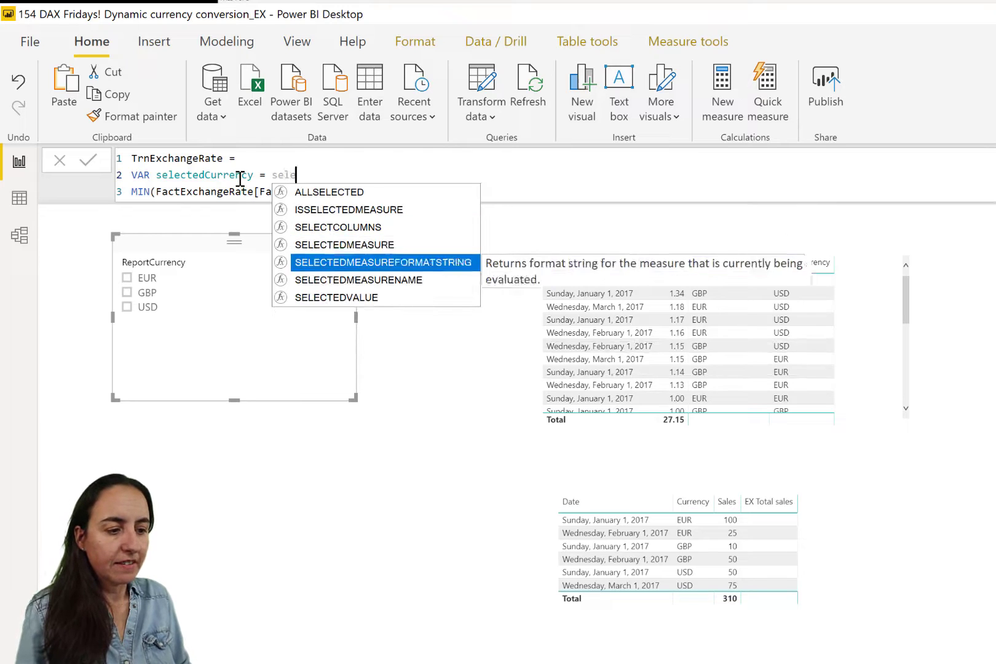
{"action": "key", "text": "Tab"}
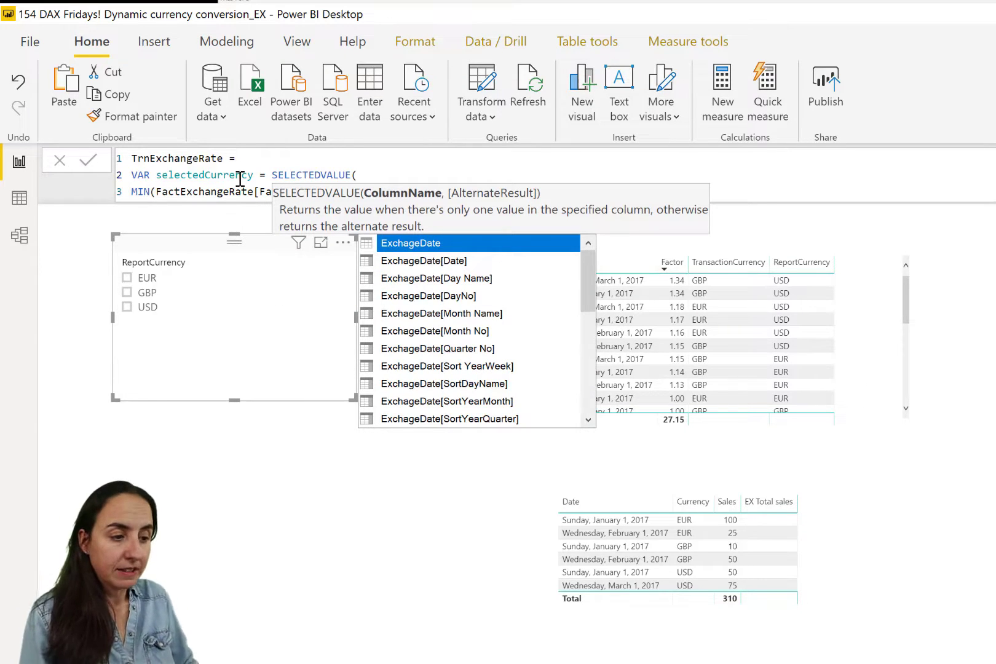
{"action": "type", "text": "repor"}
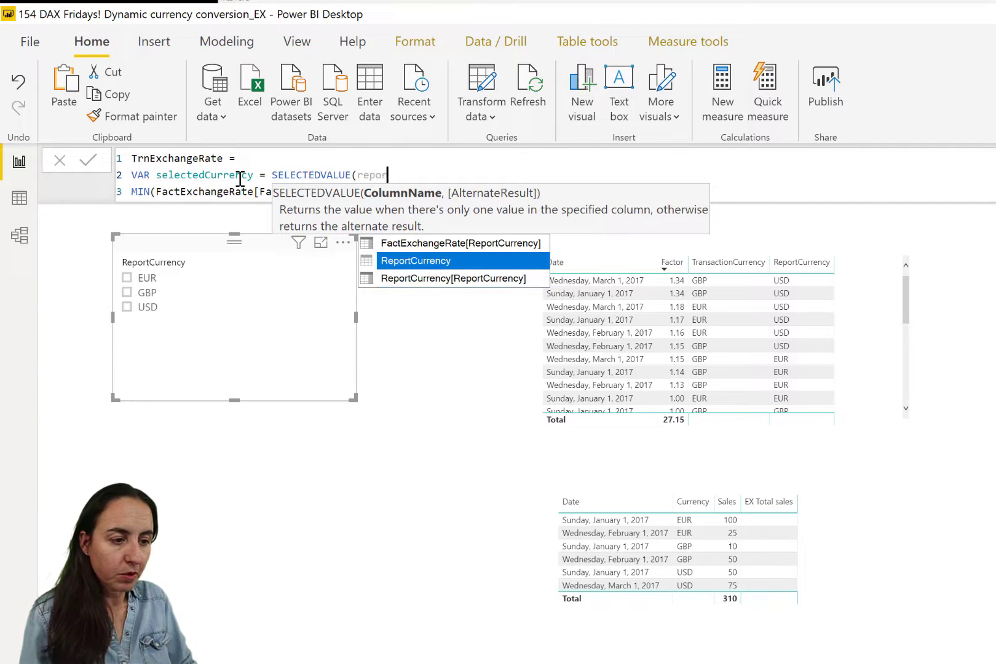
{"action": "key", "text": "Down"}
{"action": "key", "text": "Tab"}
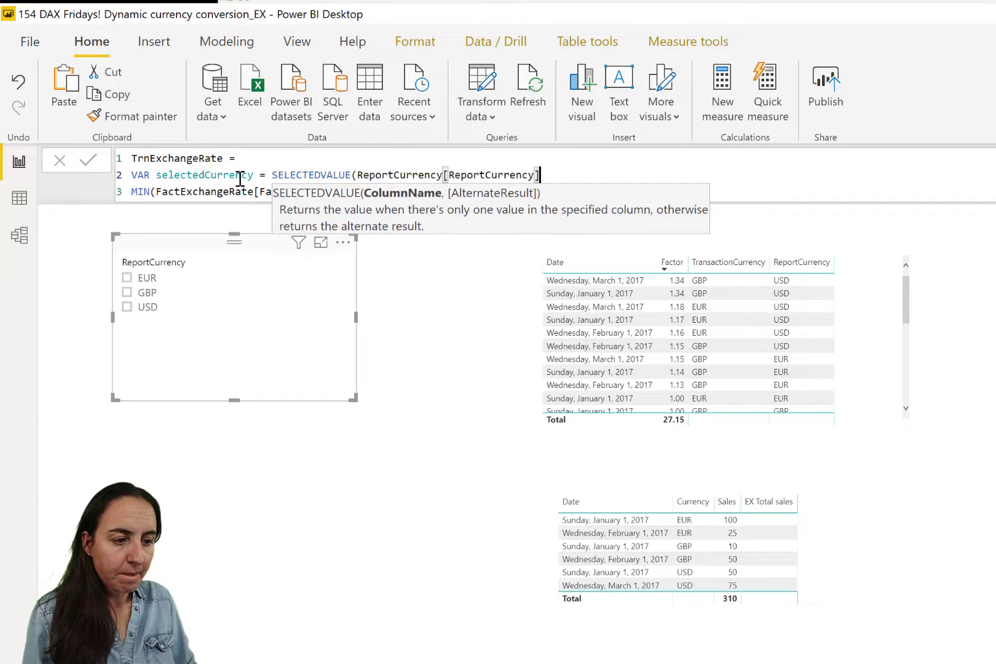
{"action": "type", "text": ","}
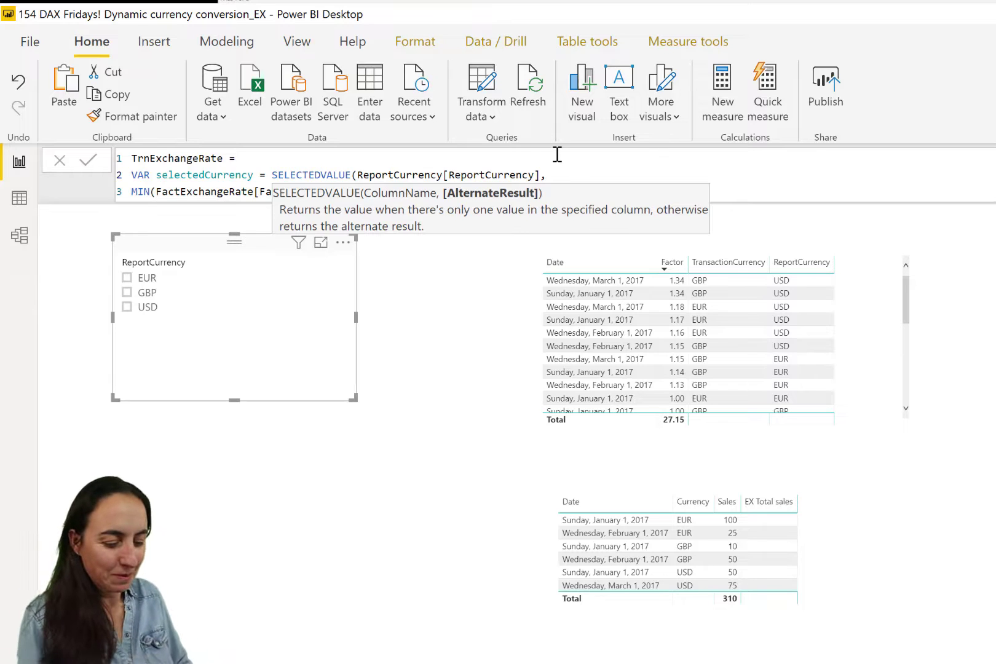
{"action": "type", "text": "\"EUR\""}
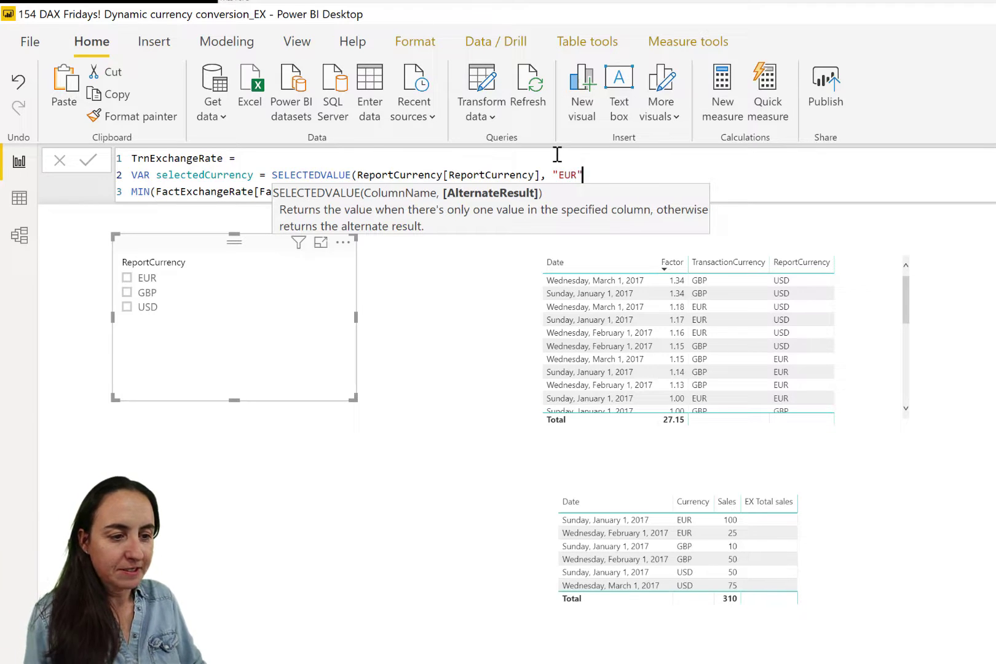
{"action": "type", "text": ")"}
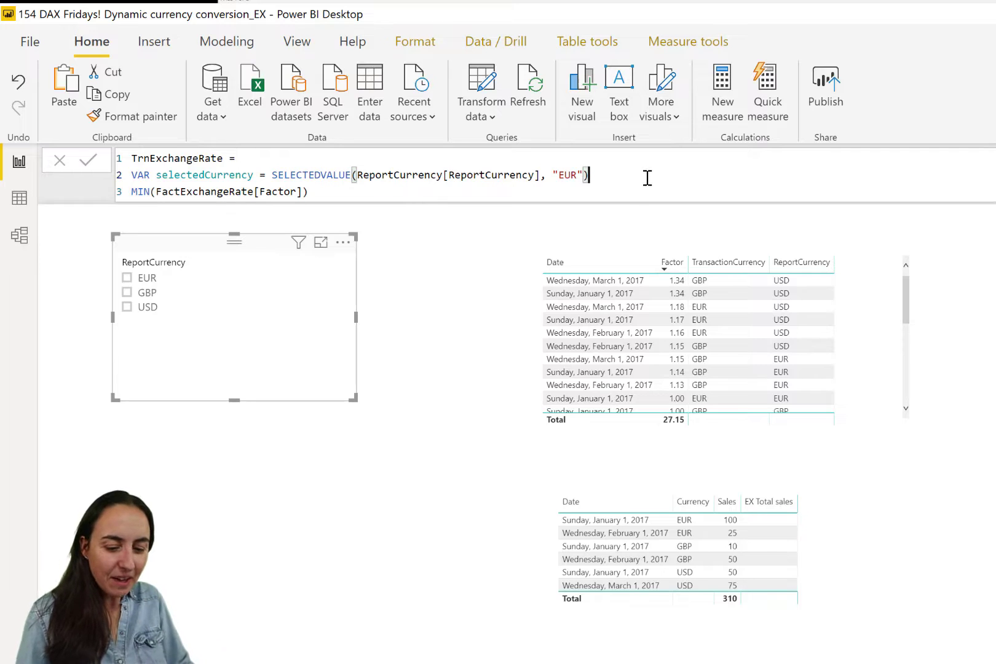
Add a return line between the selectedCurrency variable and the MIN expression
{"action": "key", "text": "shift+Return"}
{"action": "type", "text": "retru"}
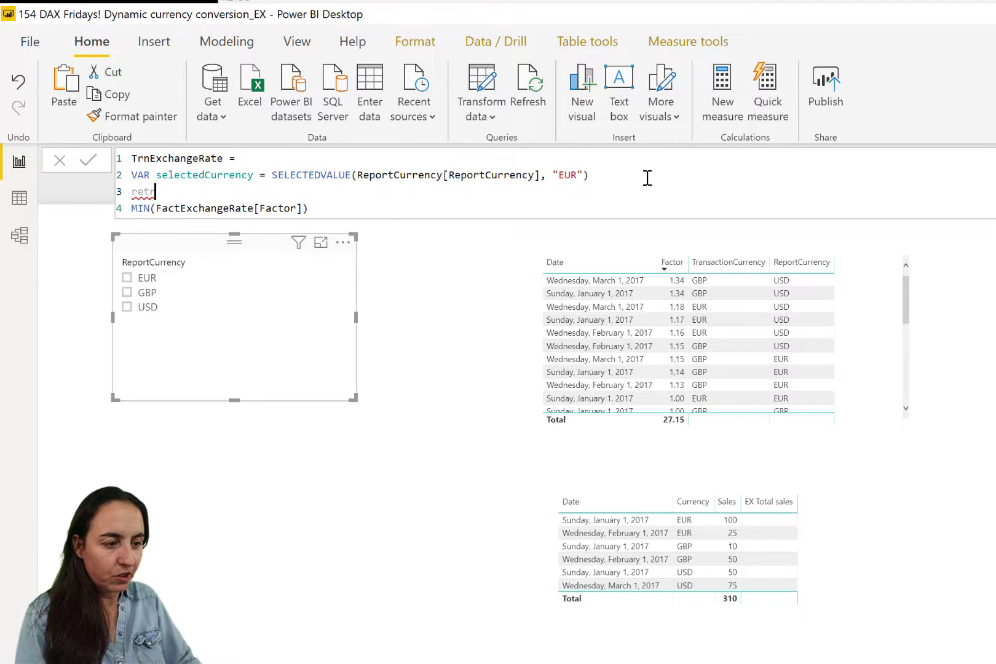
{"action": "key", "text": "BackSpace"}
{"action": "key", "text": "BackSpace"}
{"action": "key", "text": "BackSpace"}
{"action": "type", "text": "turn"}
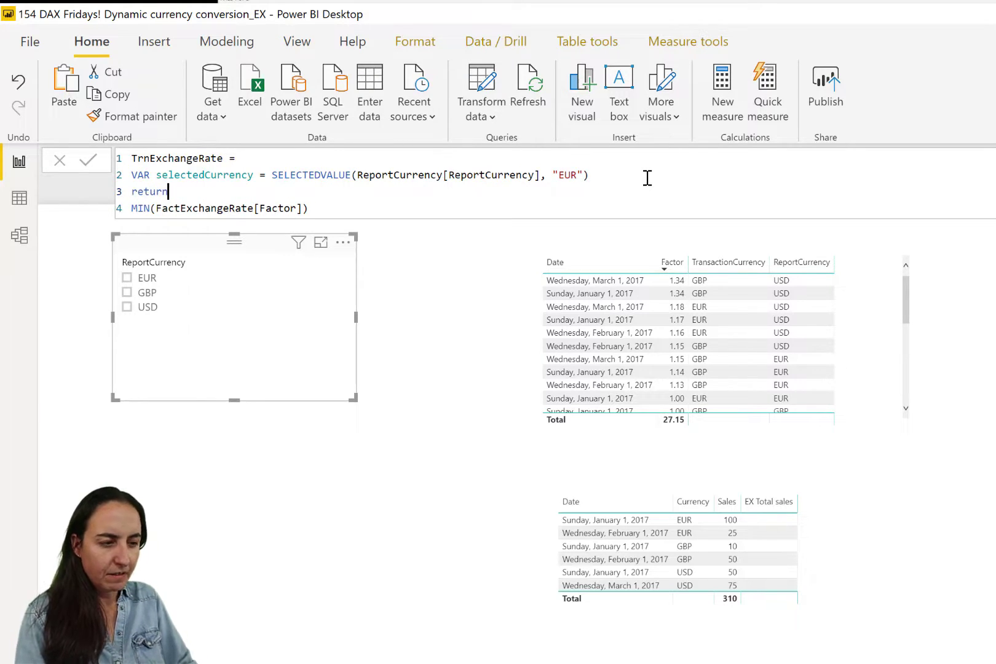
{"action": "key", "text": "shift+Return"}
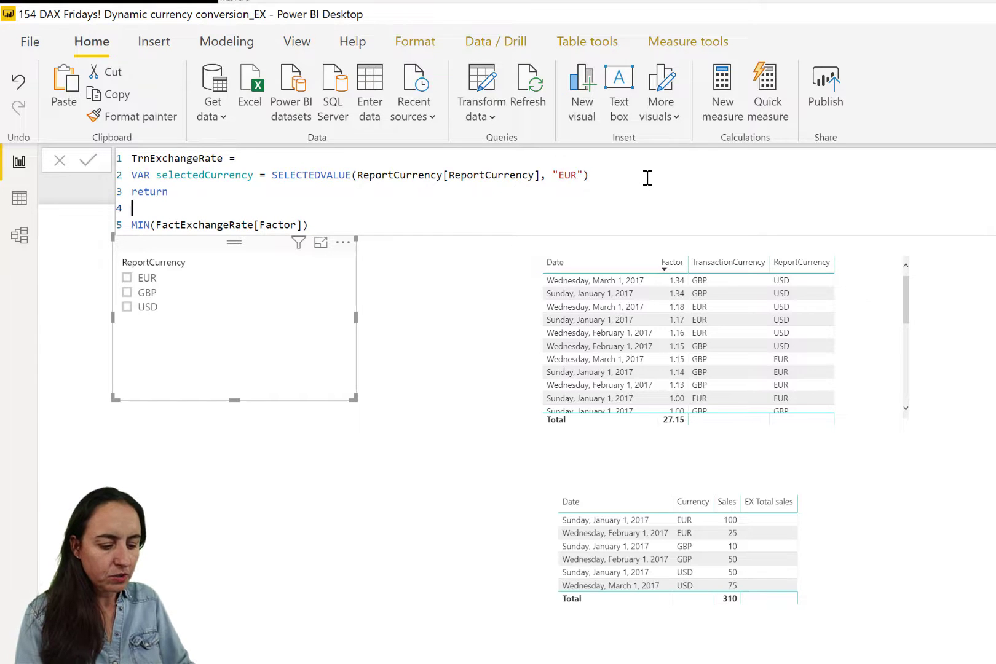
{"action": "type", "text": "CALCULATE("}
{"action": "key", "text": "ctrl+z"}
{"action": "key", "text": "ctrl+z"}
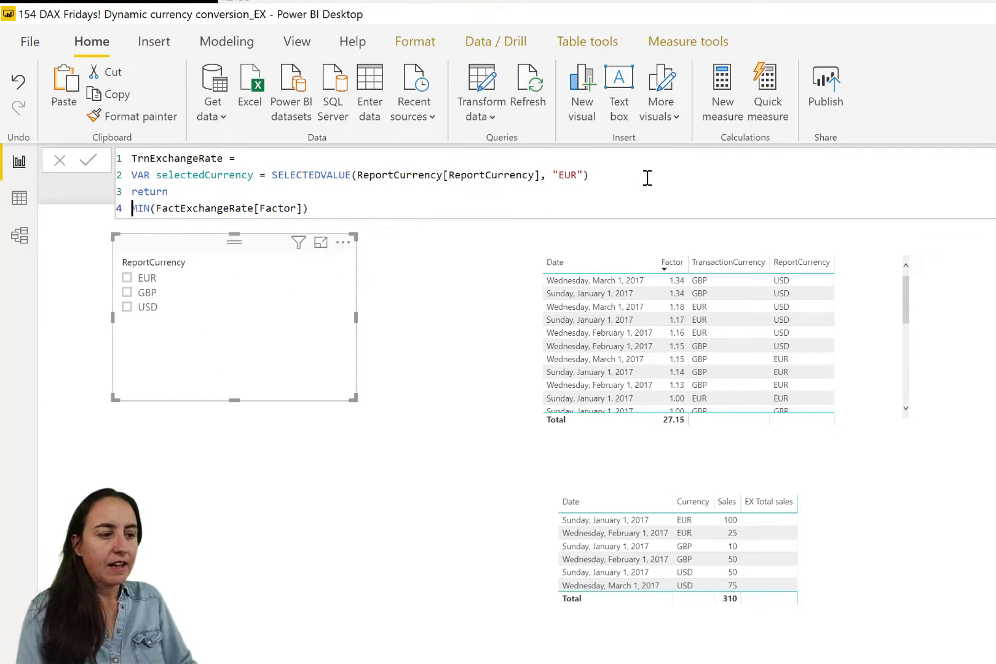
Wrap MIN(FactExchangeRate[Factor]) in a CALCULATE function, with a comma ready for its filter argument
{"action": "type", "text": "cal"}
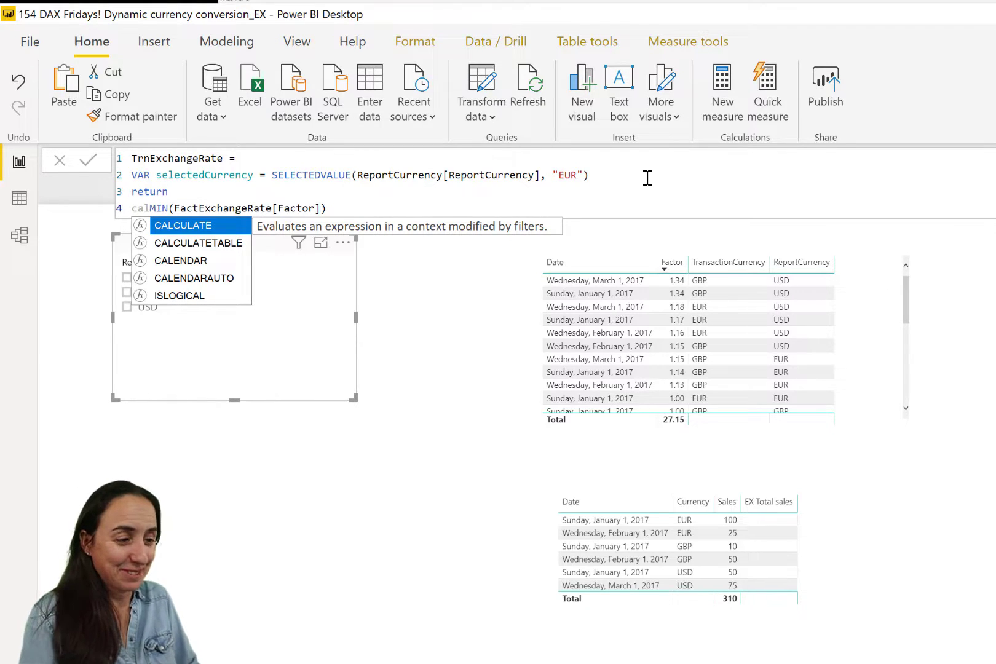
{"action": "key", "text": "Tab"}
{"action": "type", "text": "("}
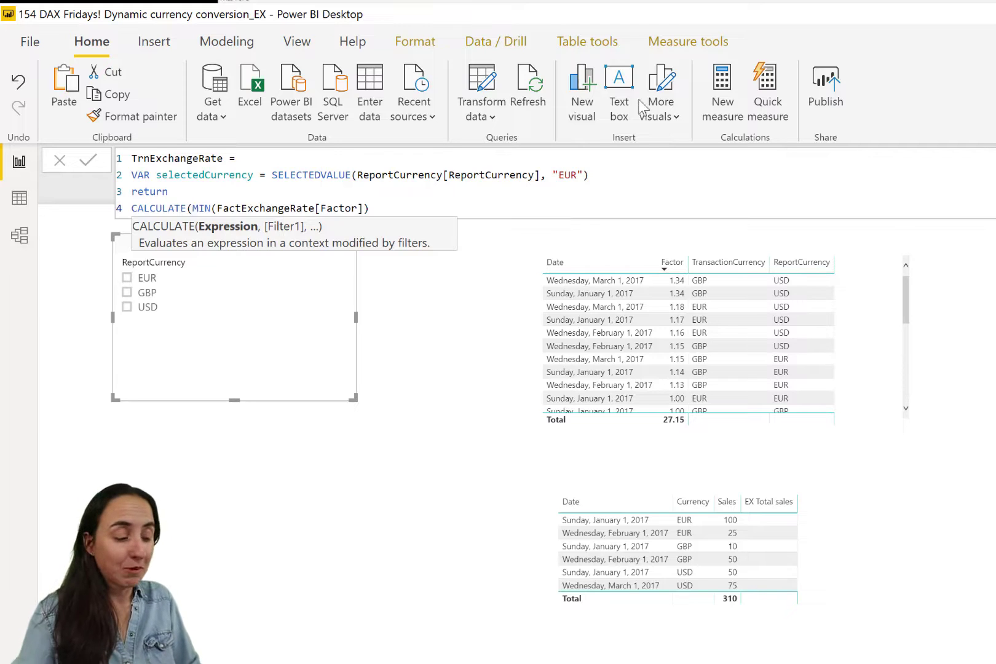
{"action": "left_click", "coordinate": [391, 207]}
{"action": "type", "text": ","}
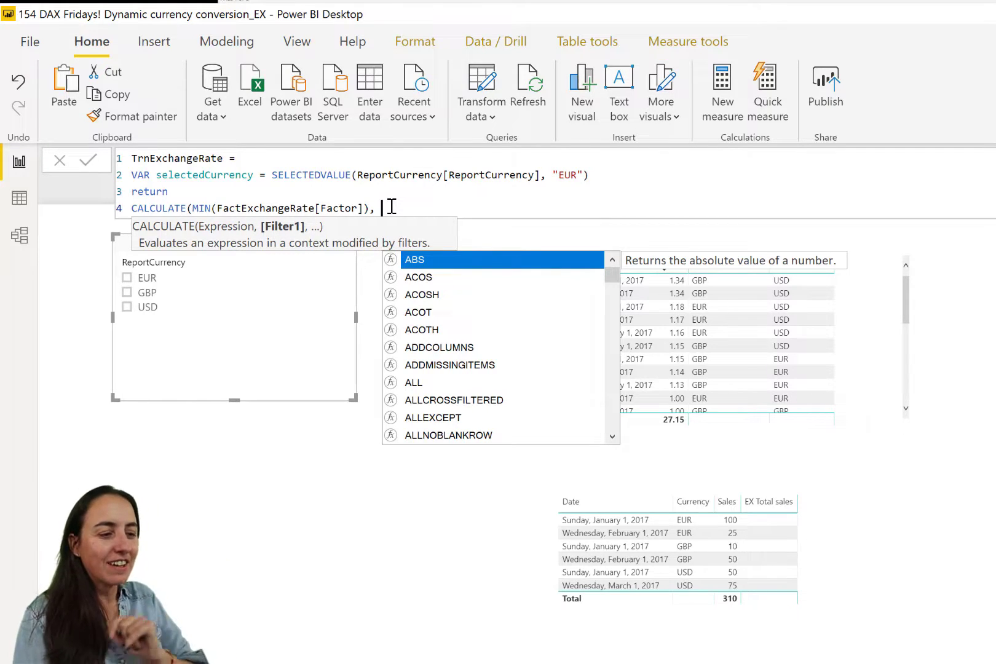
Add a FILTER over the FactExchangeRate table as the filter argument of CALCULATE
{"action": "type", "text": " FILTER("}
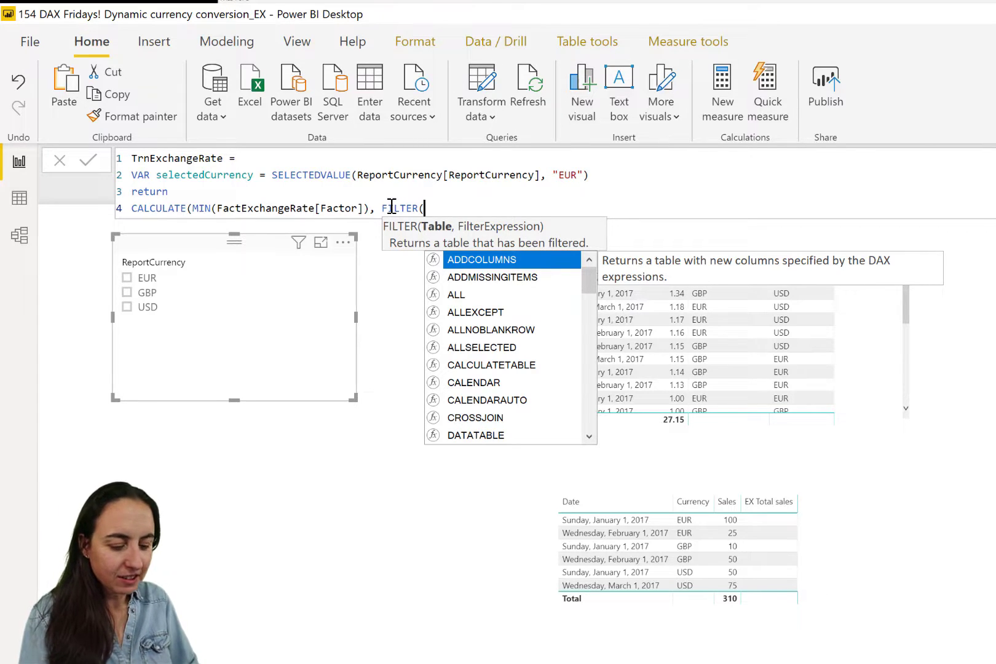
{"action": "type", "text": "Fact"}
{"action": "key", "text": "Tab"}
{"action": "type", "text": ", "}
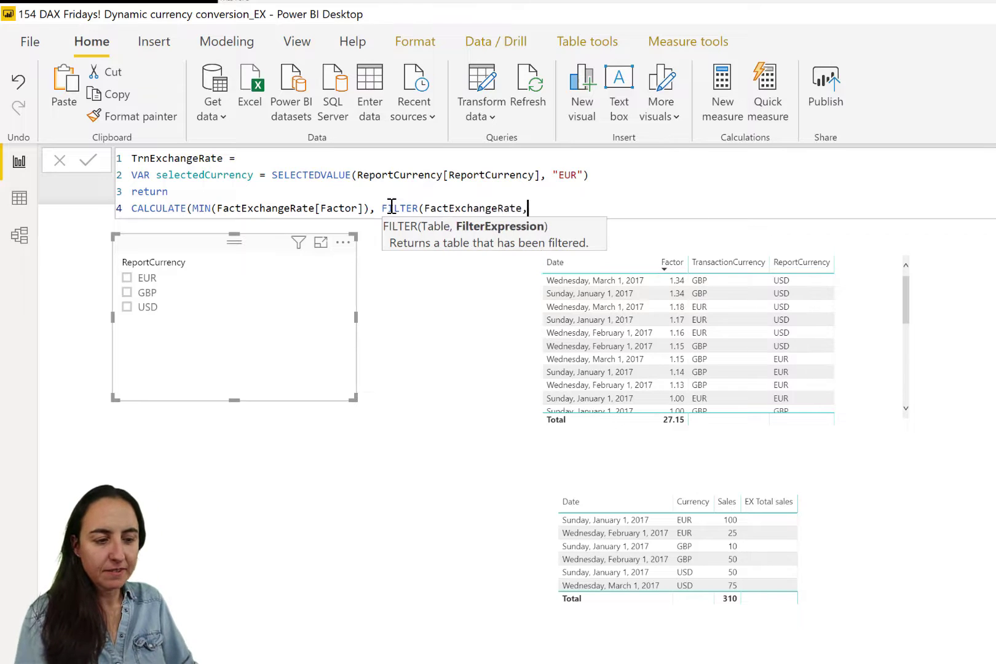
Set the FILTER condition to FactExchangeRate[ReportCurrency]= selectedCurrency and close both the FILTER and CALCULATE functions
{"action": "type", "text": "fac"}
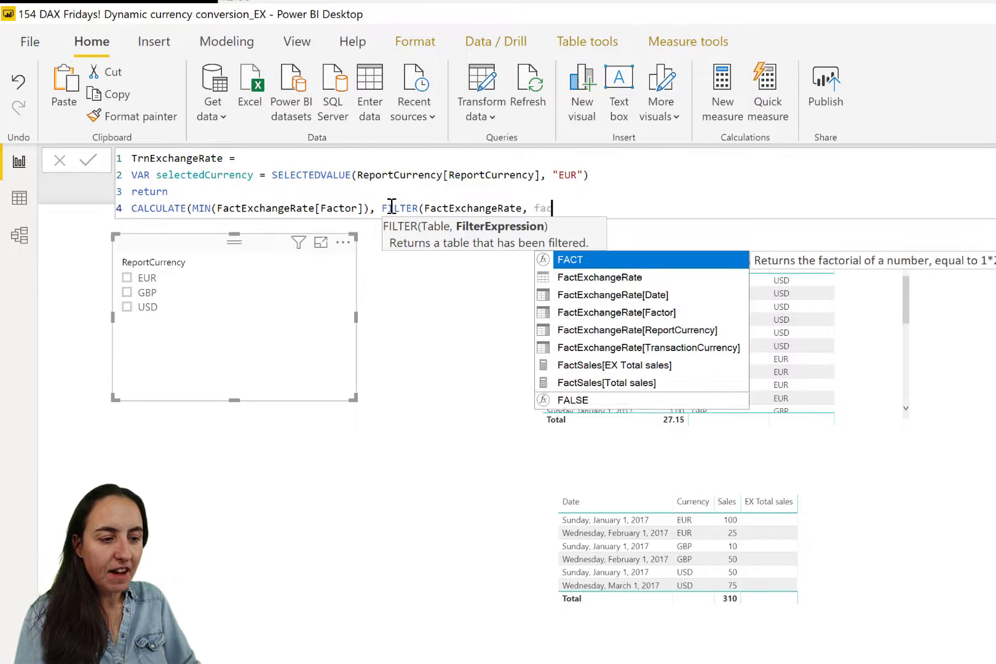
{"action": "key", "text": "Down"}
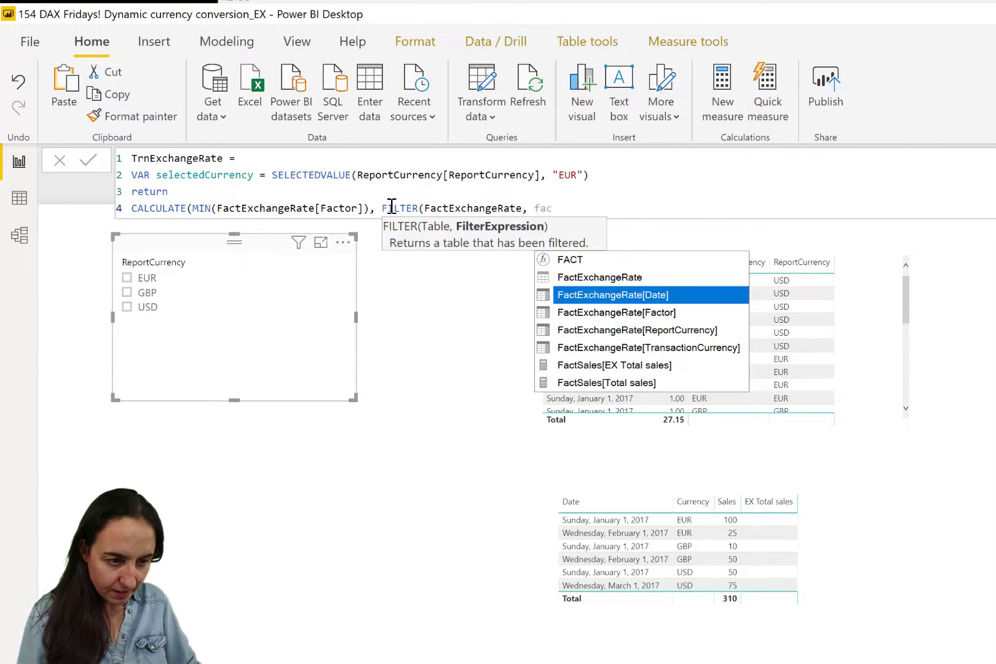
{"action": "key", "text": "Down"}
{"action": "key", "text": "Down"}
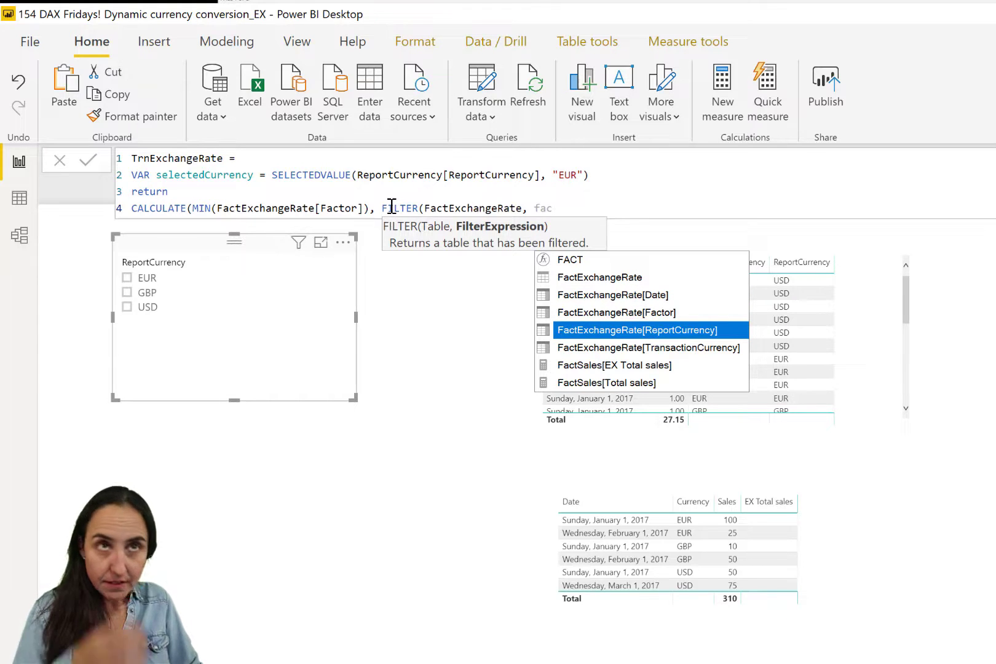
{"action": "key", "text": "Tab"}
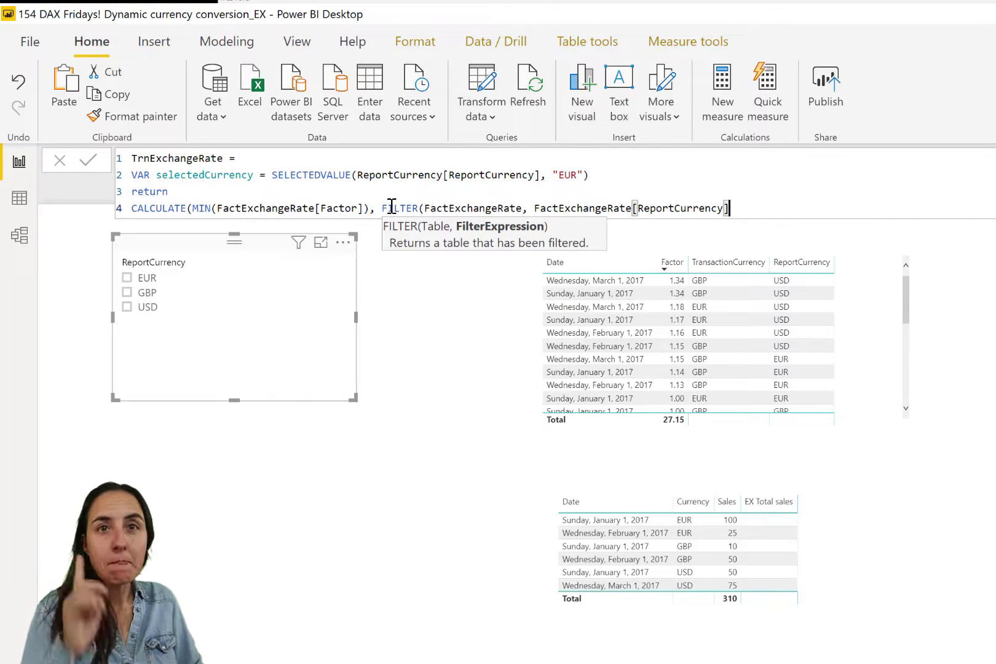
{"action": "type", "text": "="}
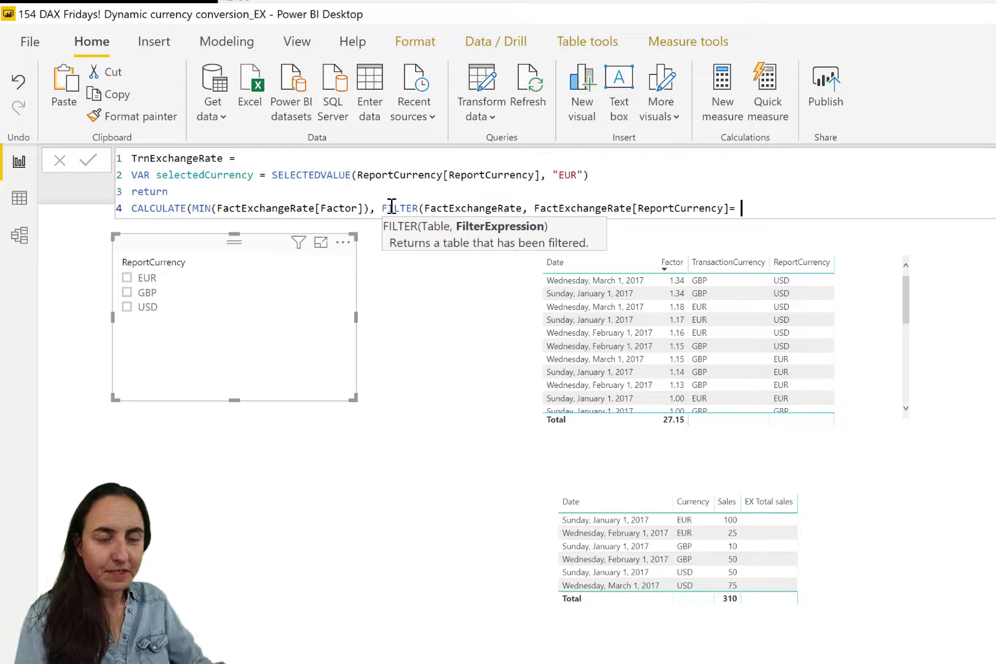
{"action": "type", "text": " se"}
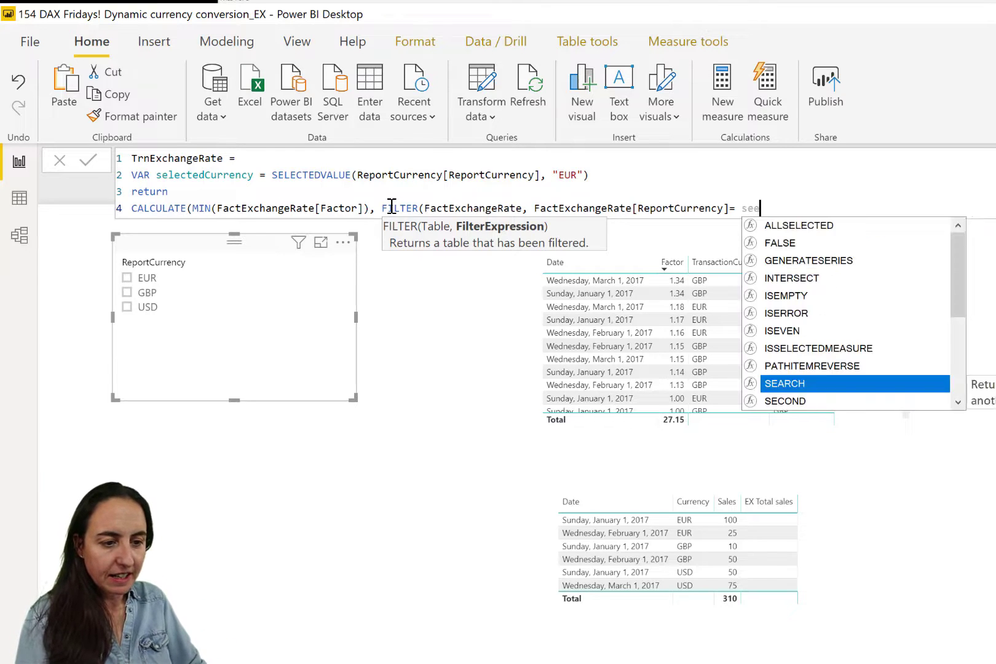
{"action": "type", "text": "le"}
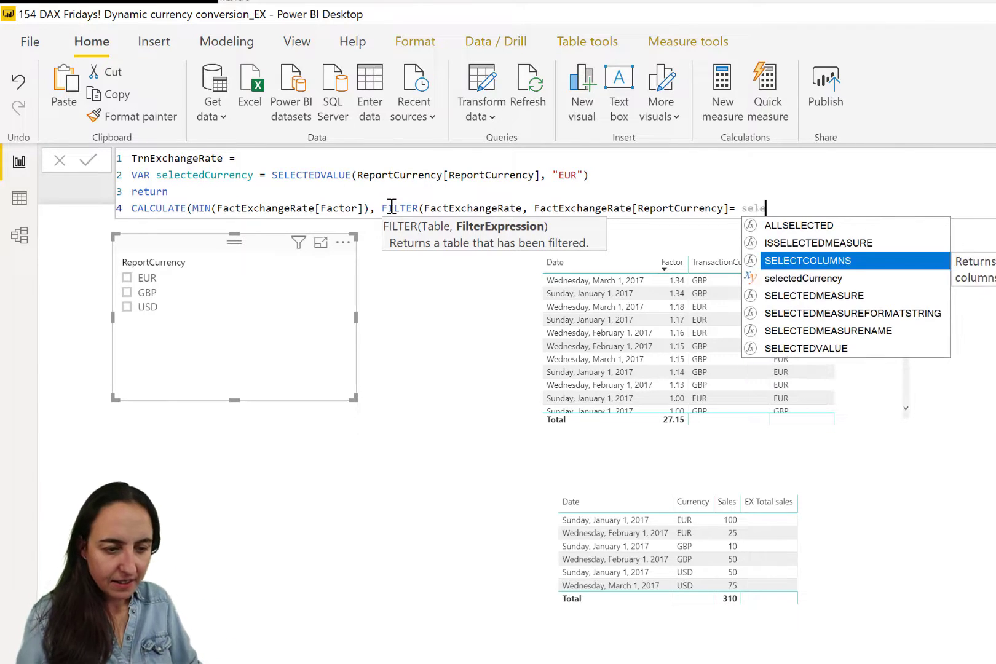
{"action": "key", "text": "Down"}
{"action": "key", "text": "Tab"}
{"action": "type", "text": ")"}
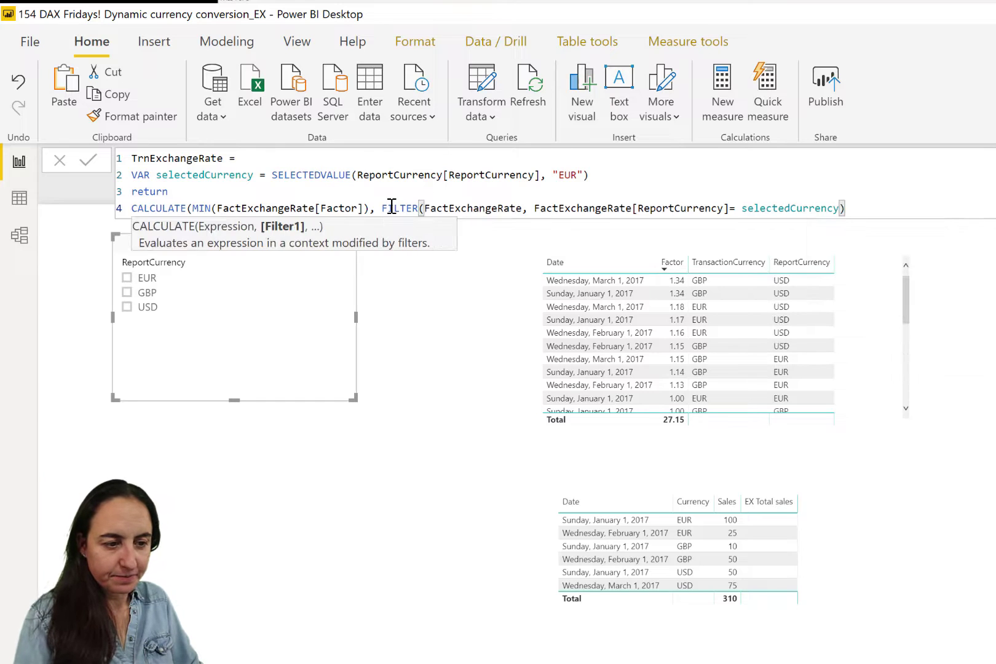
{"action": "type", "text": ")"}
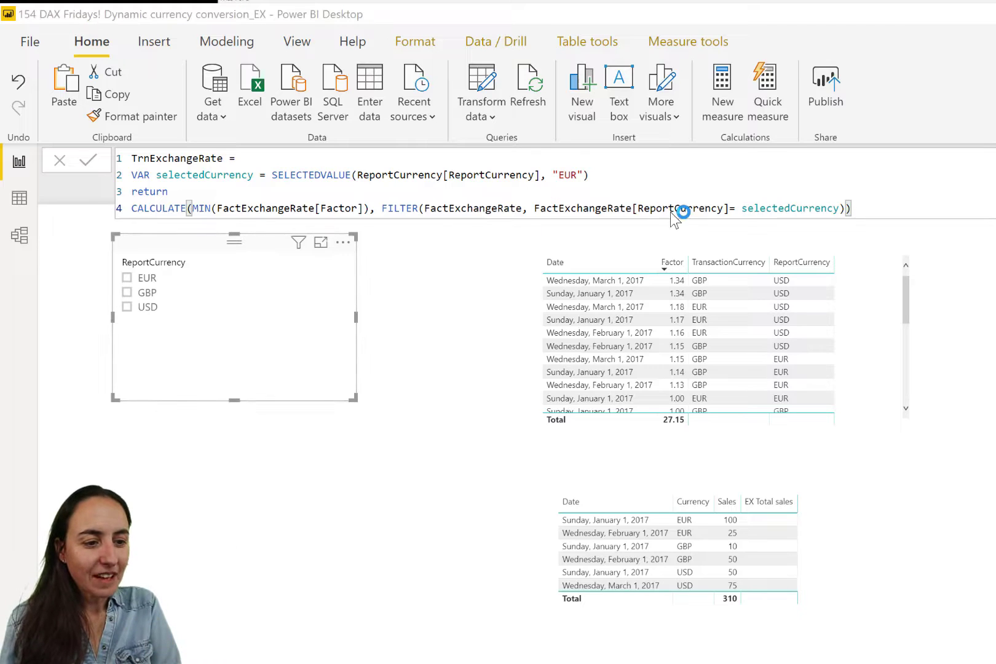
Show the data model diagram to examine the relationships between the sales, currency and exchange rate tables
{"action": "left_click", "coordinate": [19, 237]}
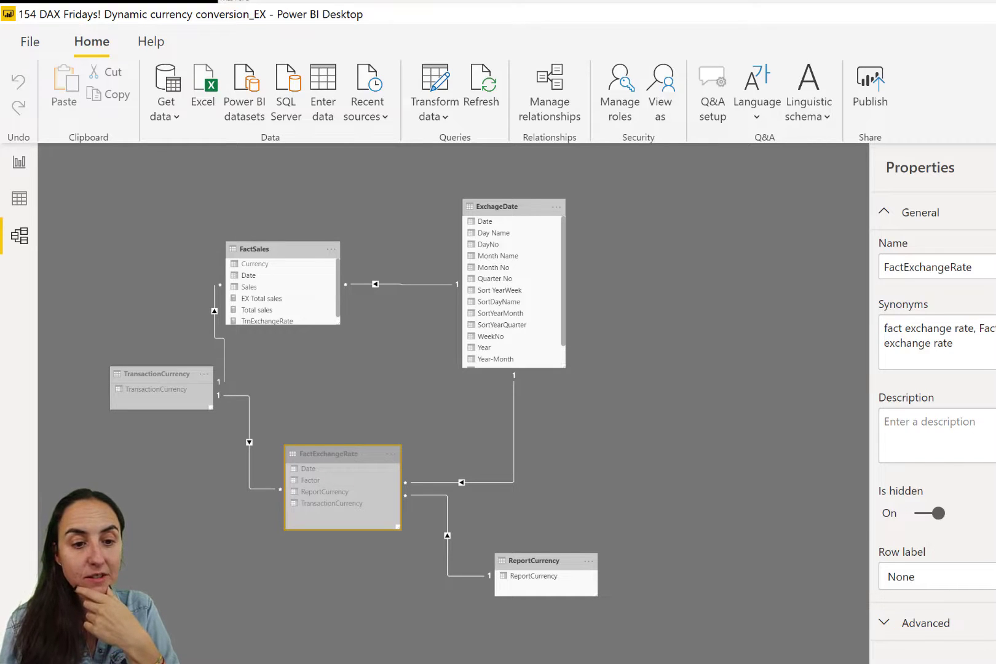
Return to the report page and open the formula of the EX Total sales measure
{"action": "left_click", "coordinate": [20, 198]}
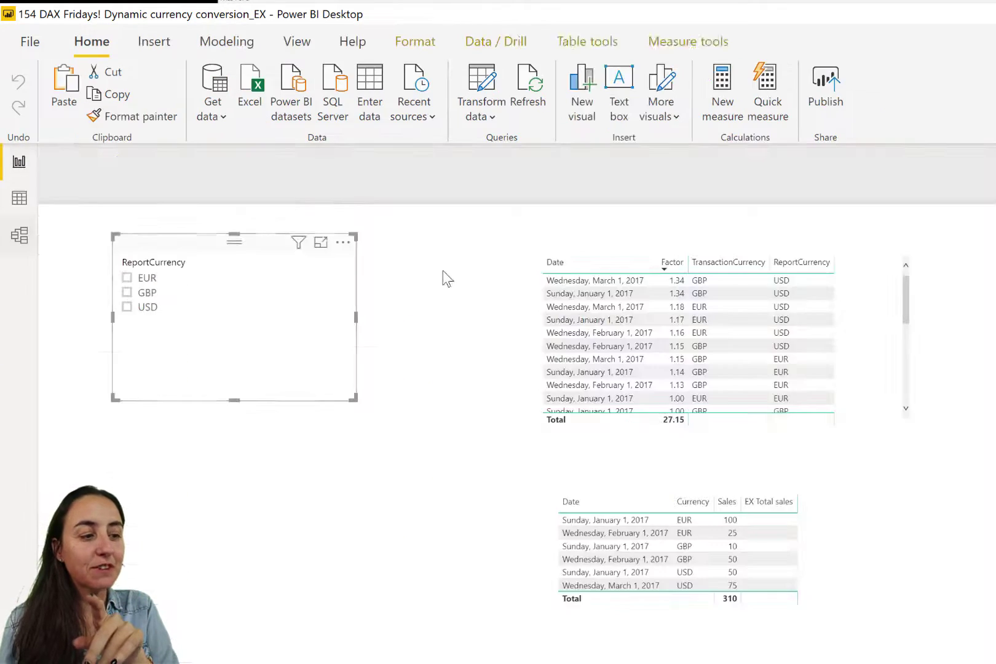
{"action": "left_click", "coordinate": [21, 161]}
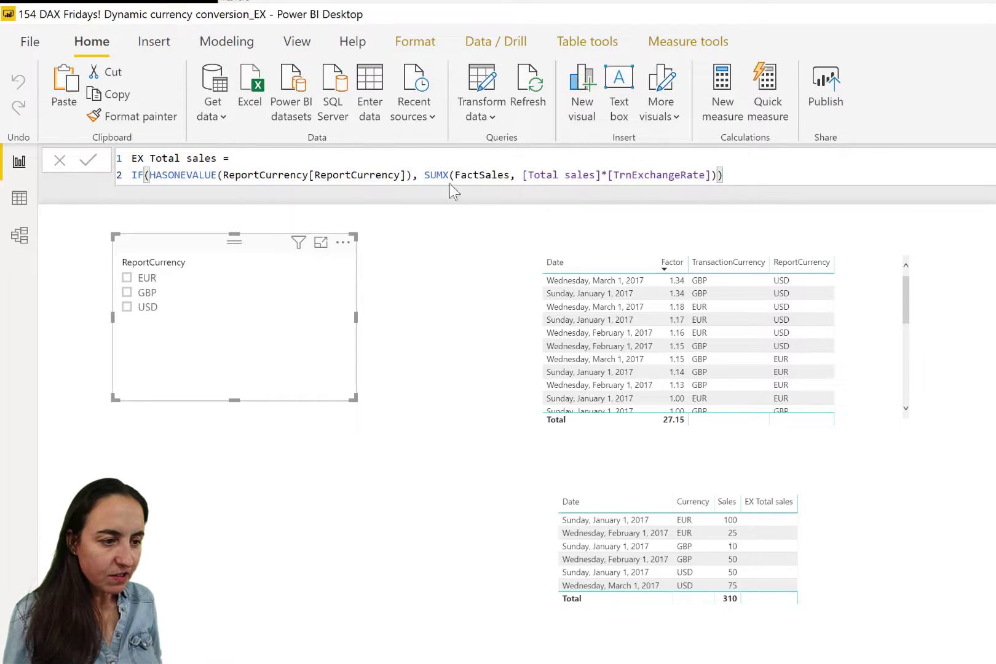
{"action": "left_click_drag", "start_coordinate": [418, 175], "coordinate": [112, 166]}
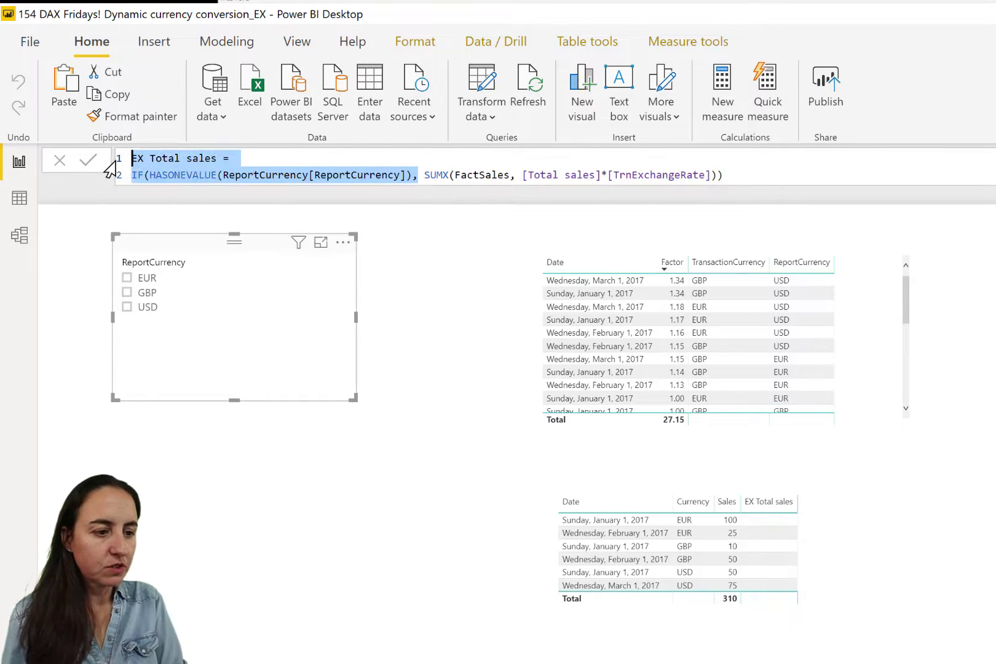
{"action": "key", "text": "BackSpace"}
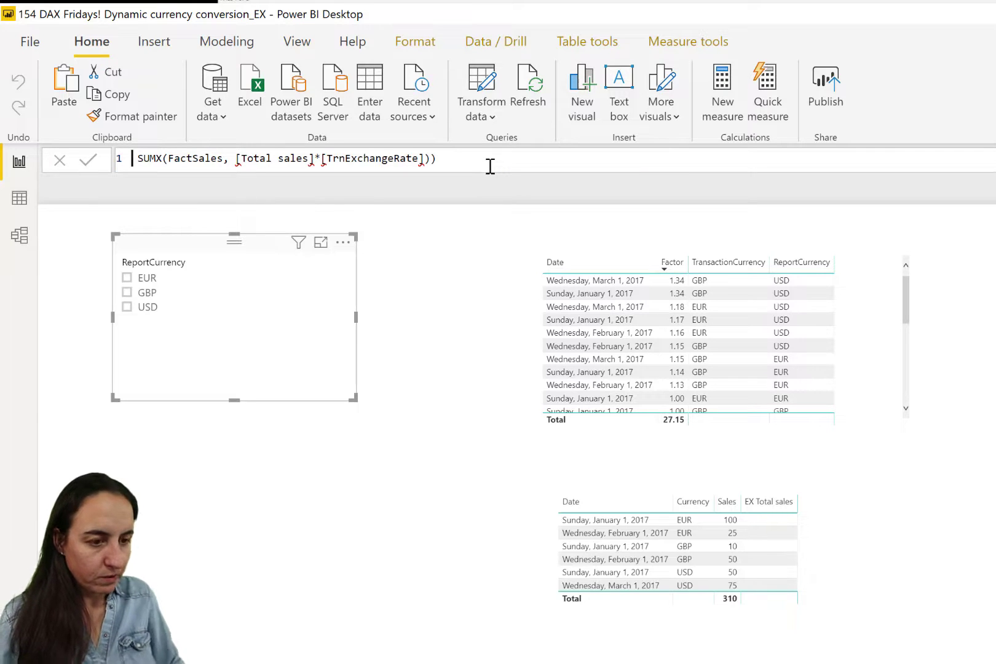
{"action": "key", "text": "Return"}
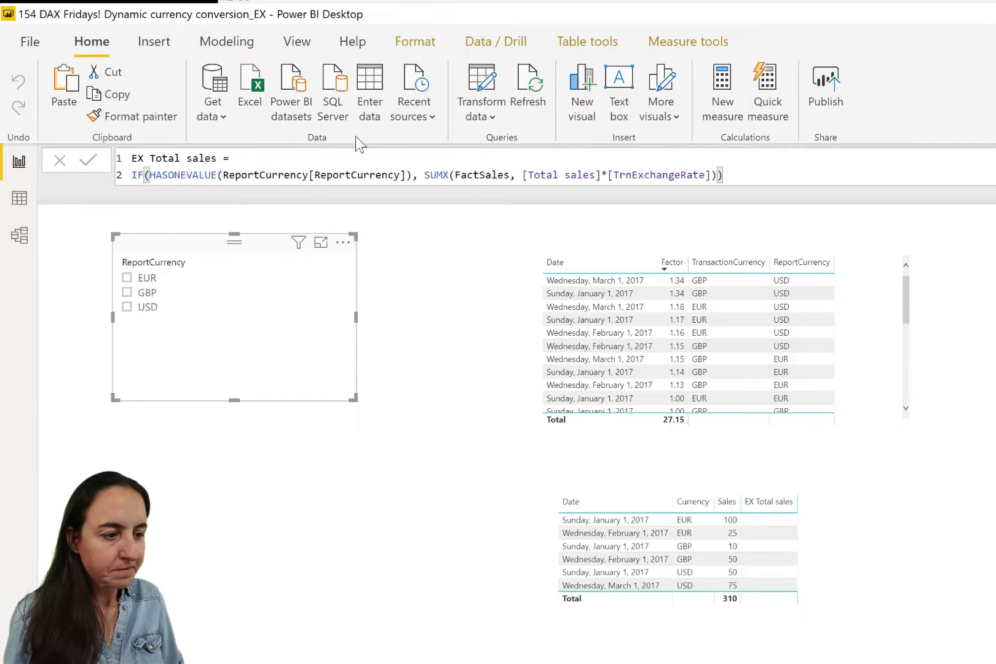
Remove the IF(HASONEVALUE) wrapper from EX Total sales, keeping only SUMX(FactSales, [Total sales]*[TrnExchangeRate]), and commit the measure
{"action": "left_click_drag", "start_coordinate": [417, 175], "coordinate": [127, 177]}
{"action": "key", "text": "BackSpace"}
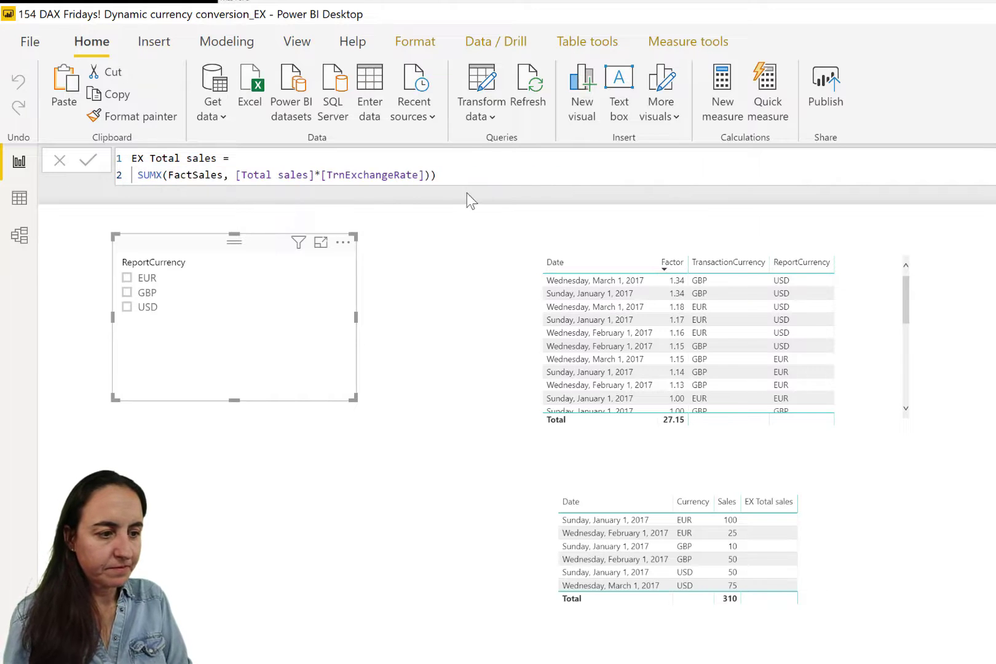
{"action": "left_click", "coordinate": [493, 174]}
{"action": "key", "text": "BackSpace"}
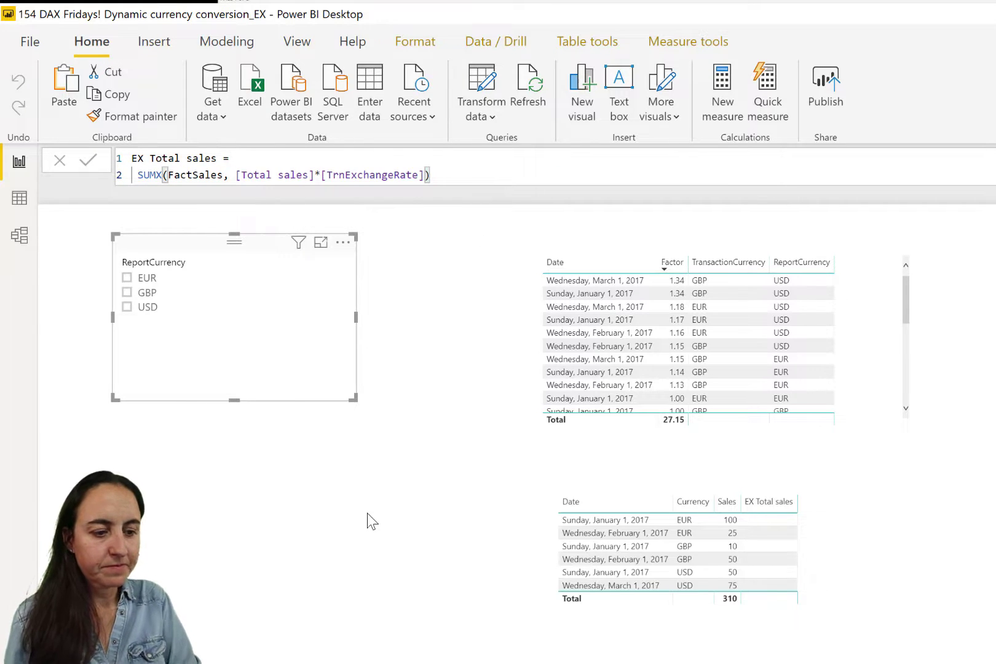
{"action": "key", "text": "Return"}
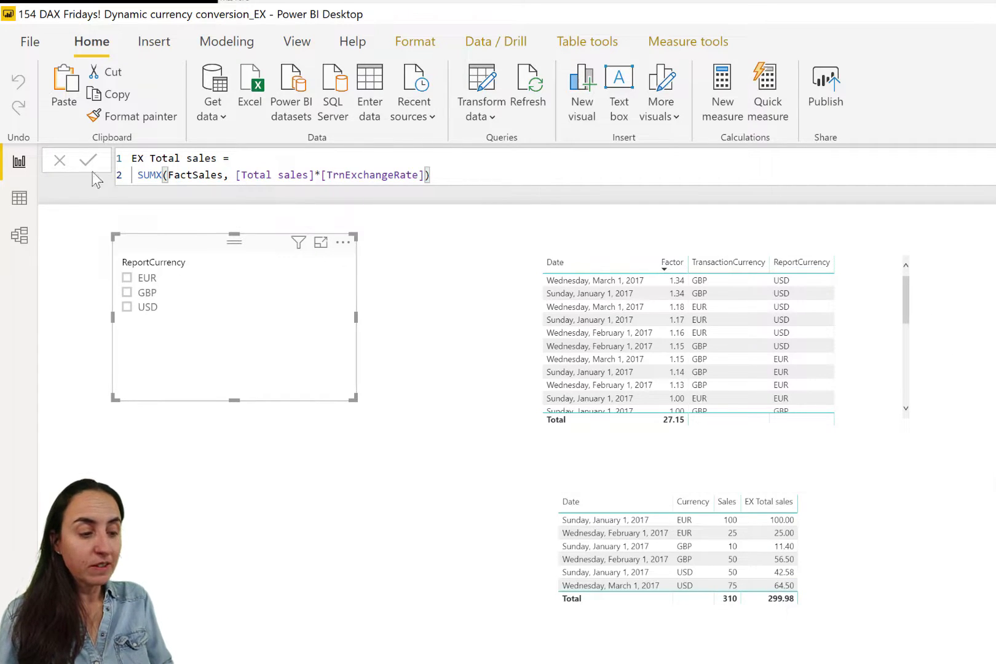
Test the conversion by selecting EUR, GBP and USD one at a time in the ReportCurrency slicer, and clear the selection
{"action": "left_click", "coordinate": [147, 289]}
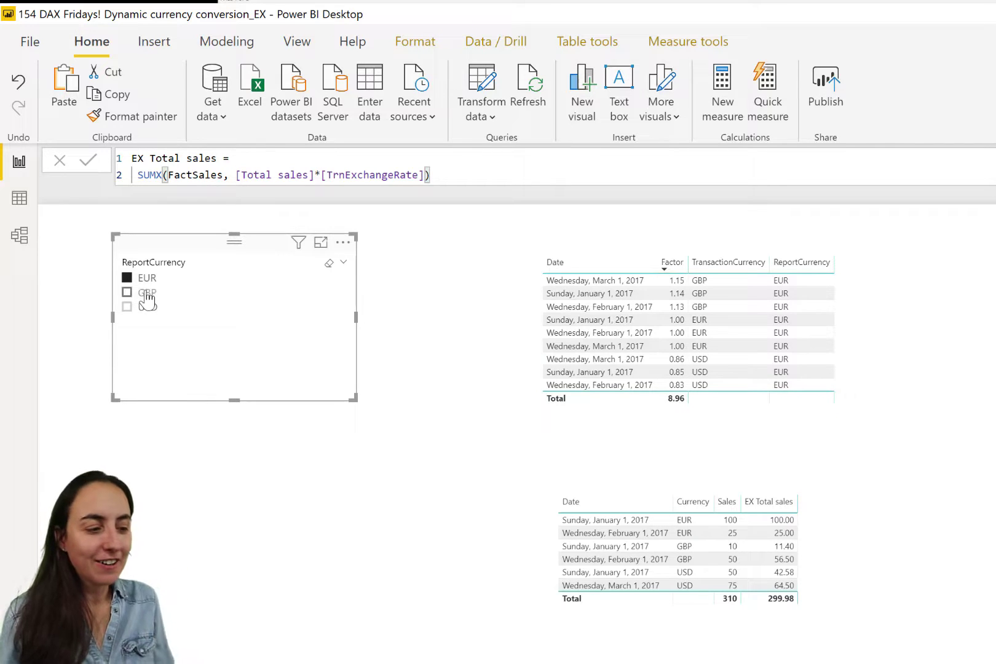
{"action": "left_click", "coordinate": [147, 293]}
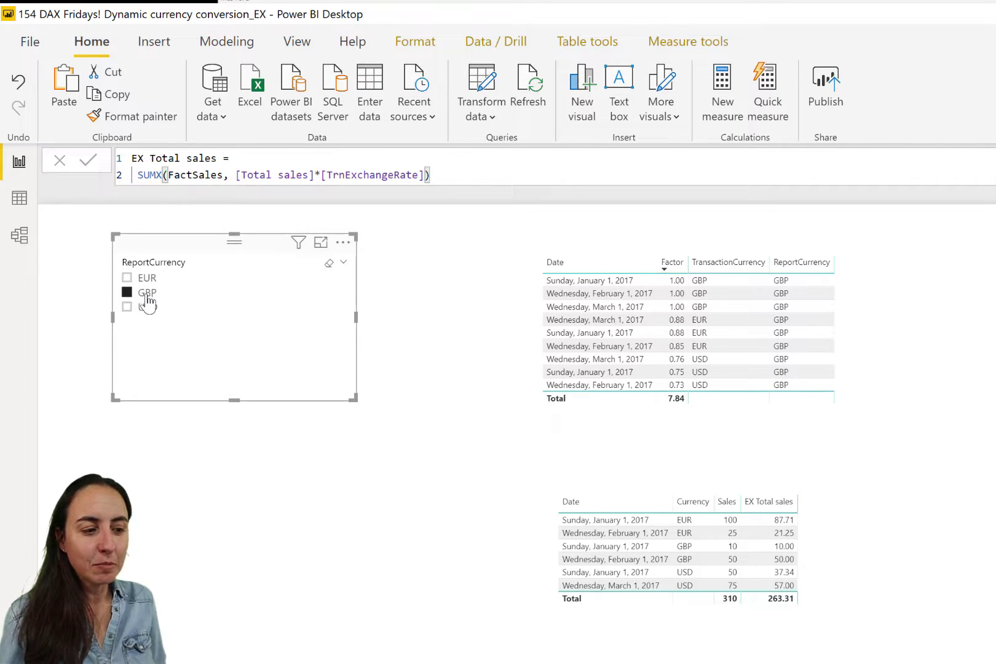
{"action": "left_click", "coordinate": [146, 315]}
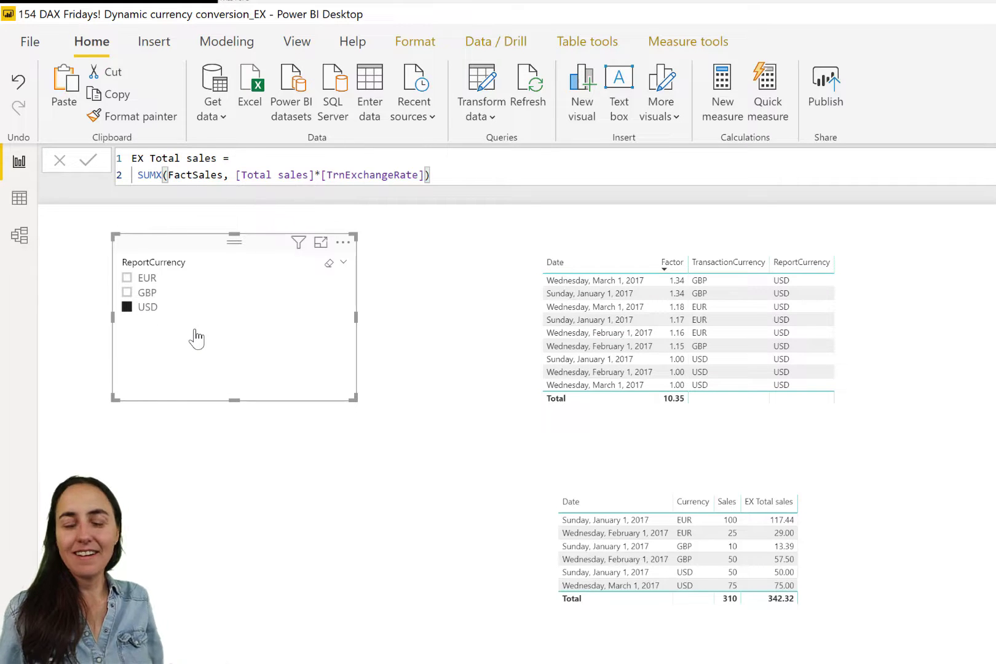
{"action": "left_click", "coordinate": [121, 308]}
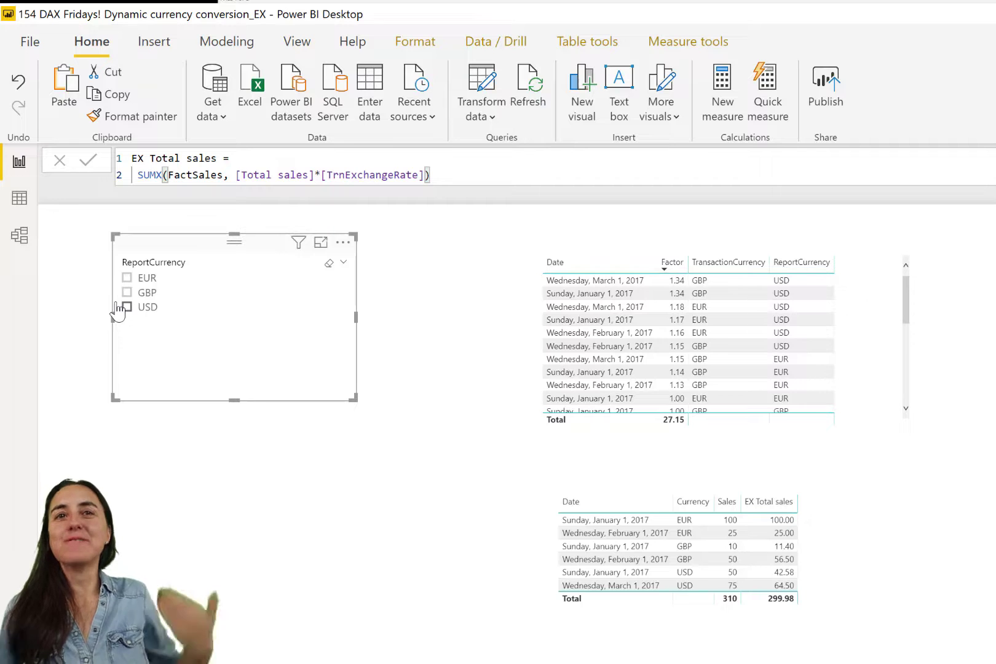